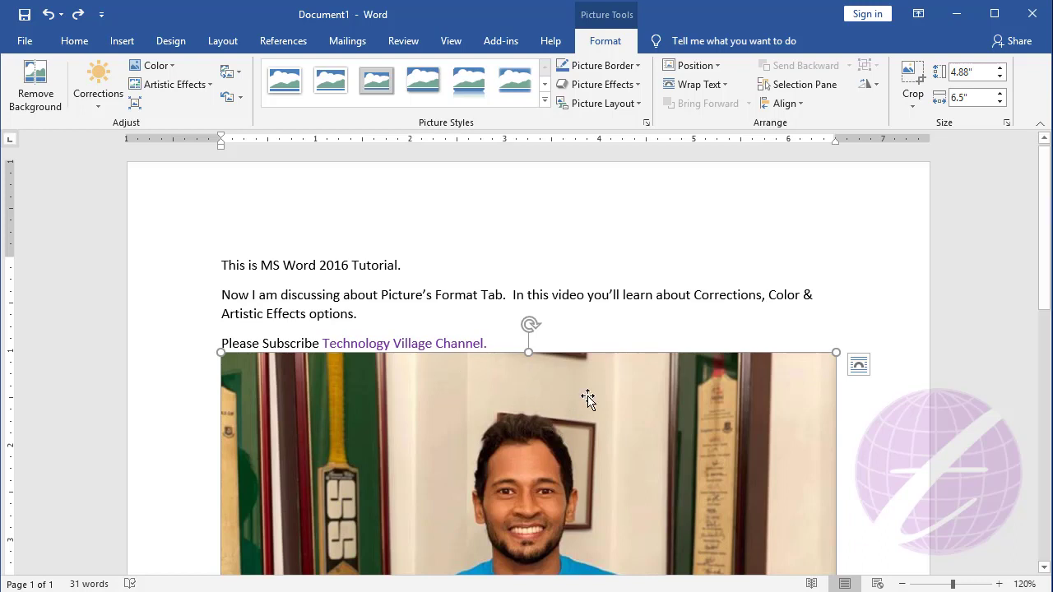
Step: Scroll down past the two introductory lines until the whole photo is visible
{"action": "scroll", "coordinate": [587, 399], "scroll_direction": "down", "scroll_amount": 3}
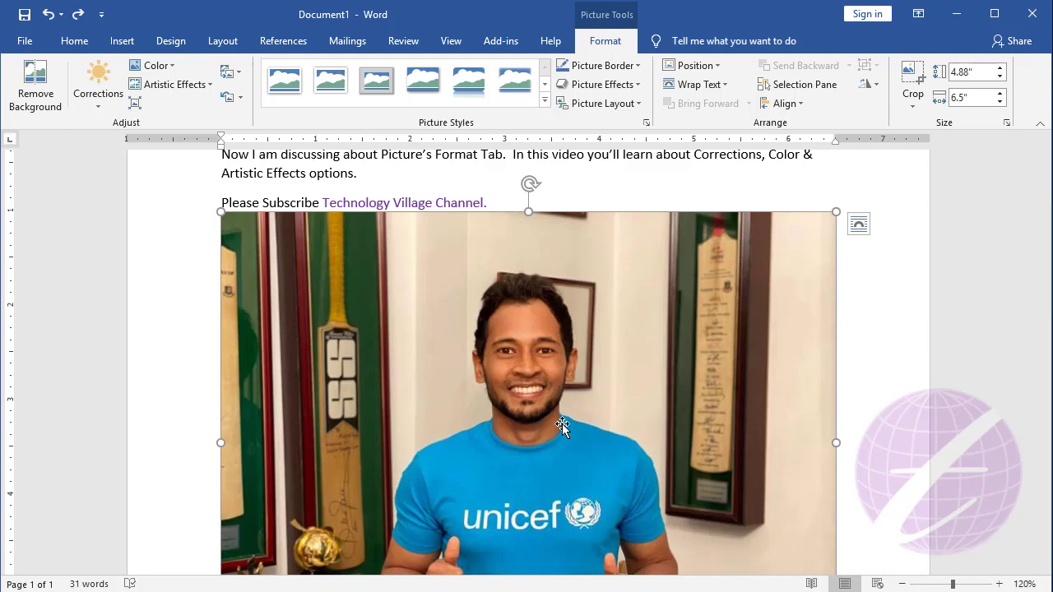
{"action": "scroll", "coordinate": [572, 396], "scroll_direction": "down", "scroll_amount": 3}
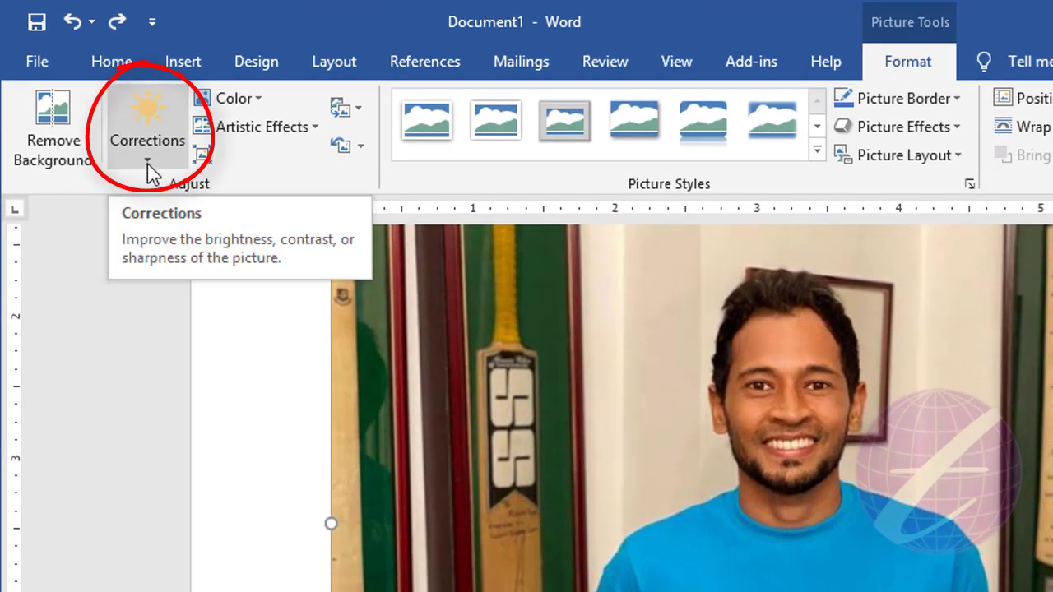
{"action": "left_click", "coordinate": [147, 164]}
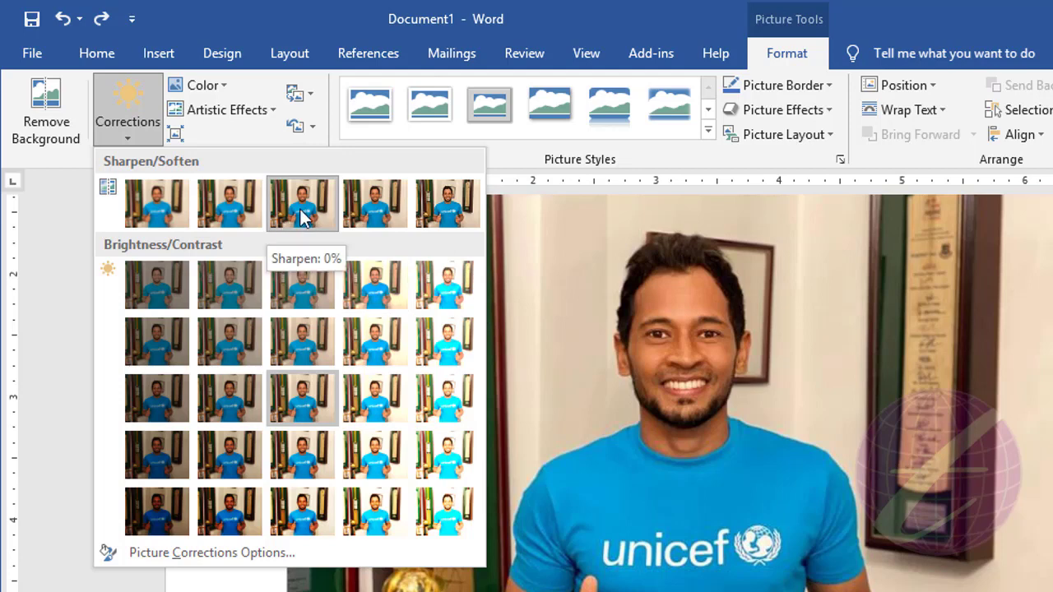
{"action": "left_click", "coordinate": [375, 218]}
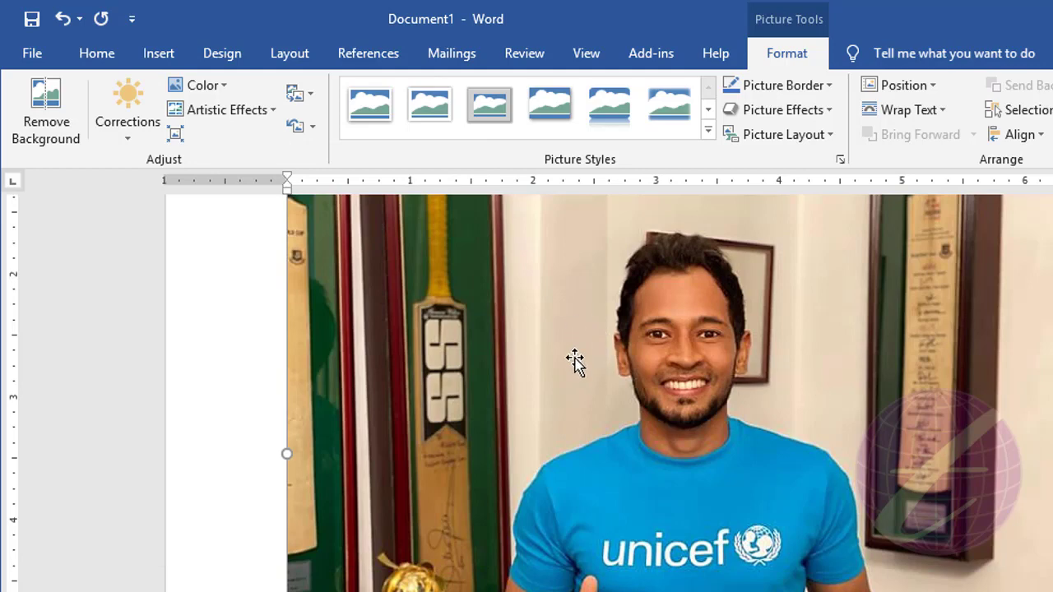
{"action": "left_click", "coordinate": [120, 130]}
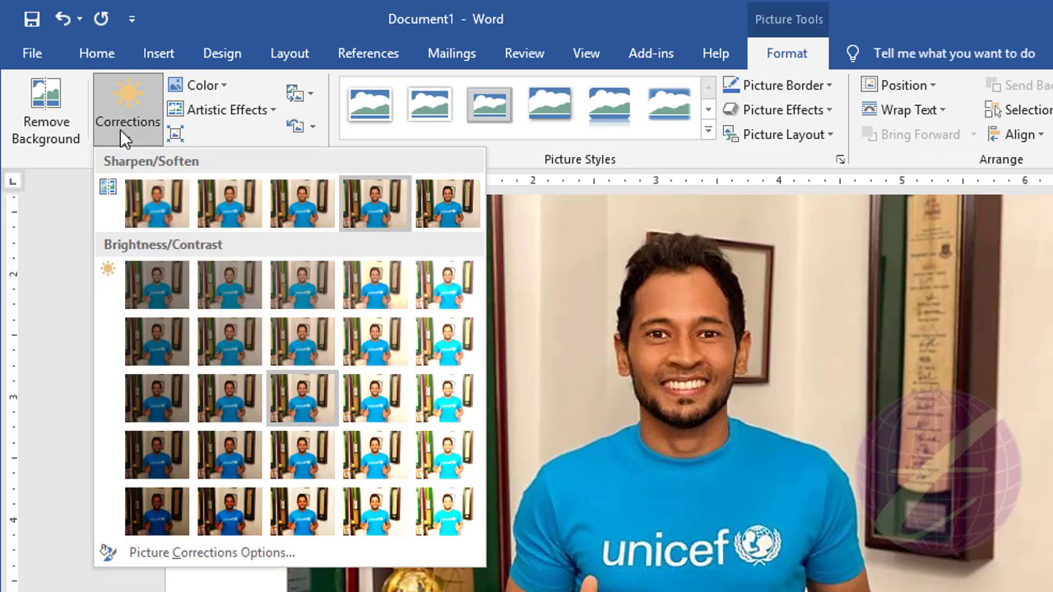
{"action": "left_click", "coordinate": [310, 205]}
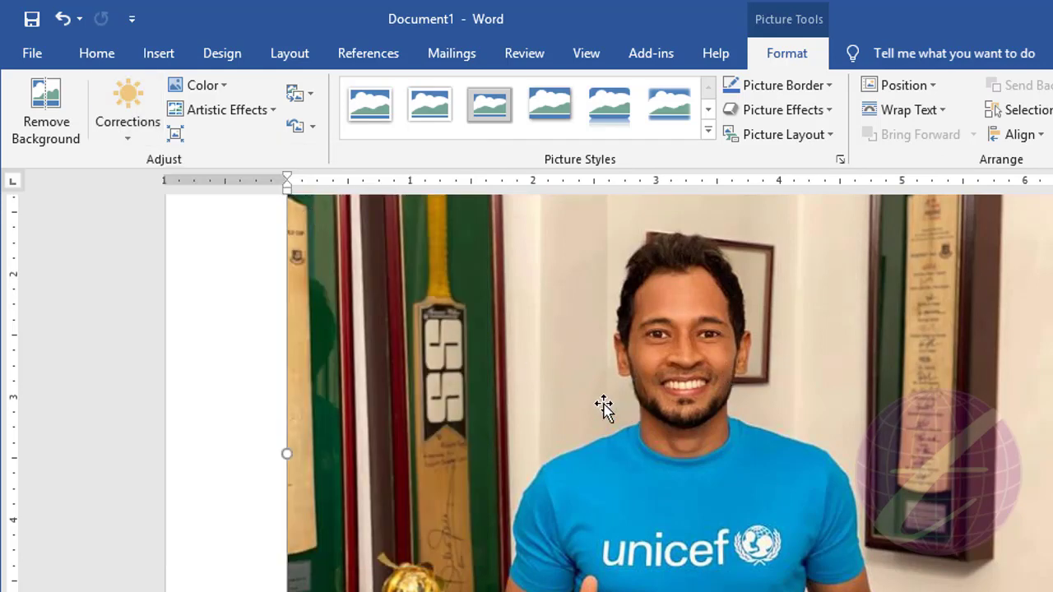
Step: Apply the Brightness +20%, Contrast 0% correction to the photo
{"action": "left_click", "coordinate": [128, 130]}
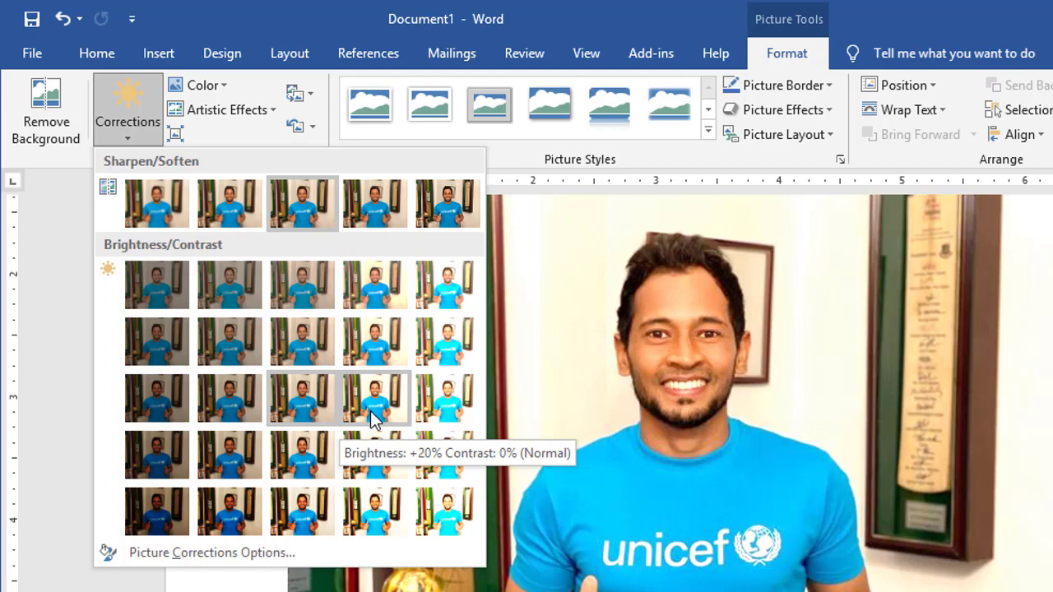
{"action": "left_click", "coordinate": [373, 407]}
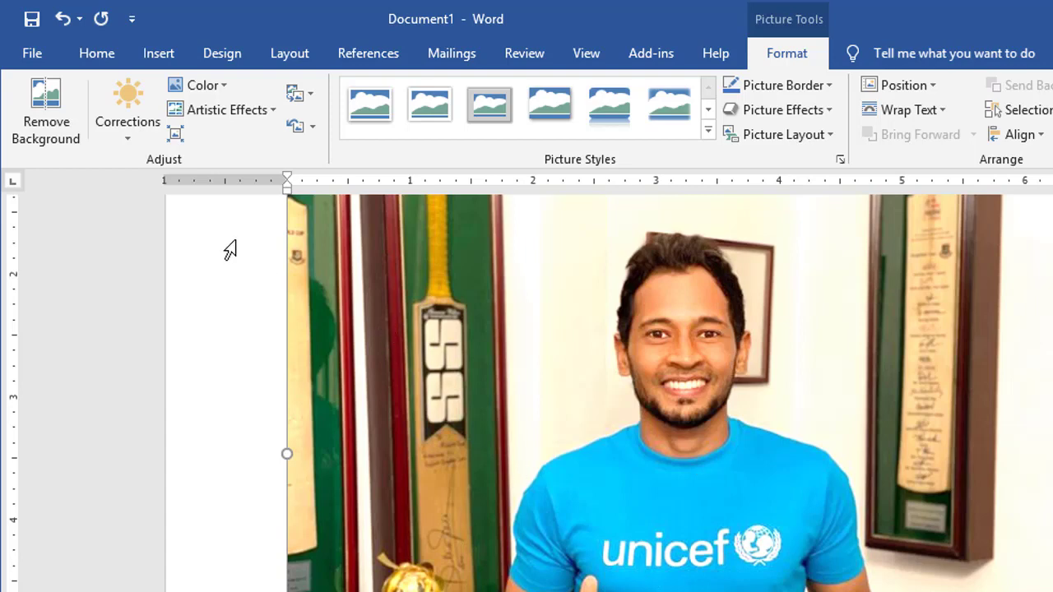
{"action": "left_click", "coordinate": [222, 87]}
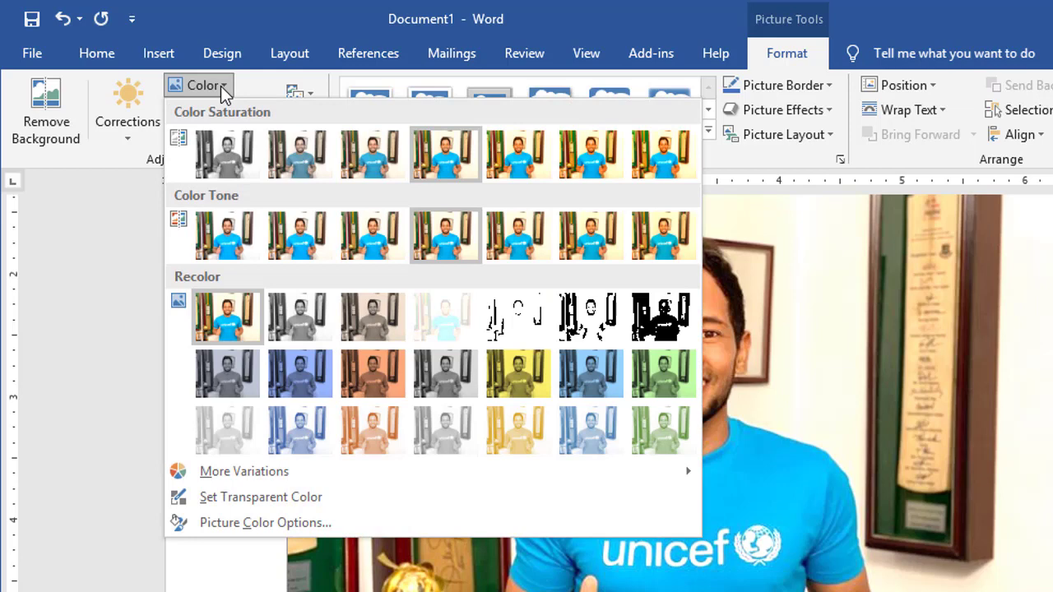
{"action": "left_click", "coordinate": [230, 169]}
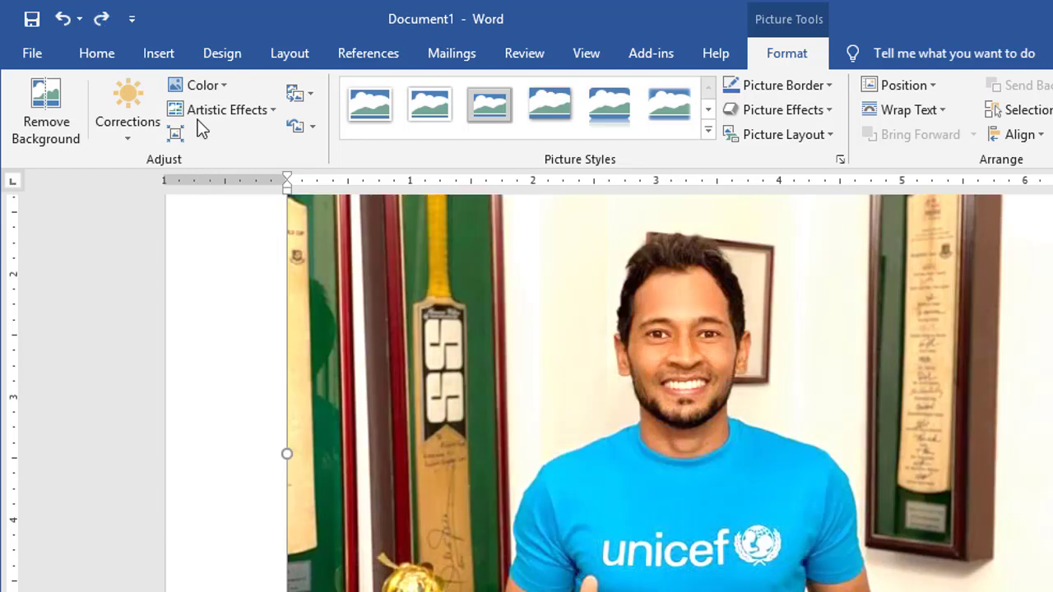
{"action": "left_click", "coordinate": [217, 84]}
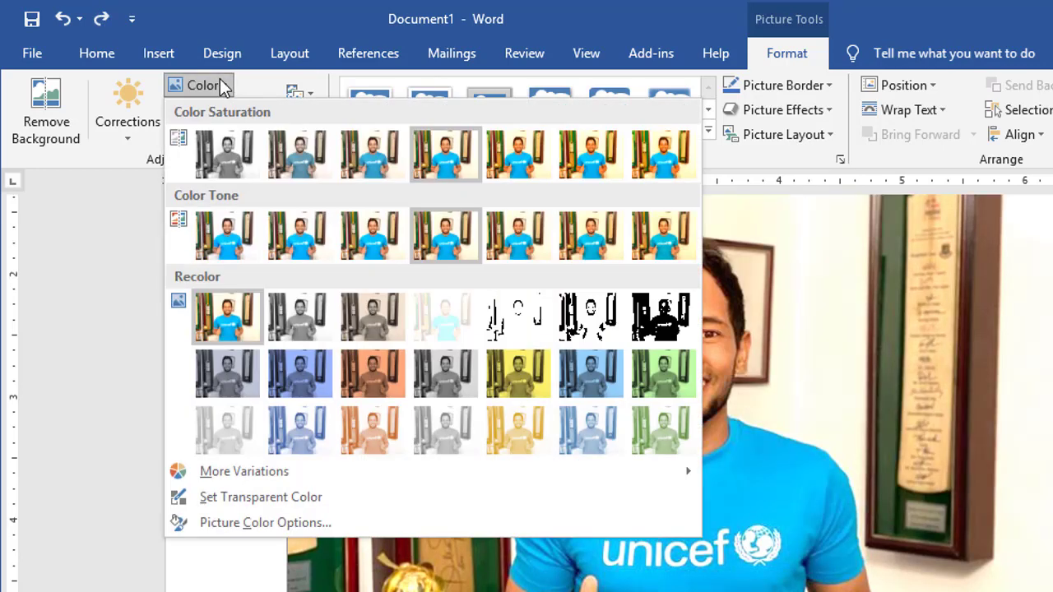
{"action": "left_click", "coordinate": [527, 381]}
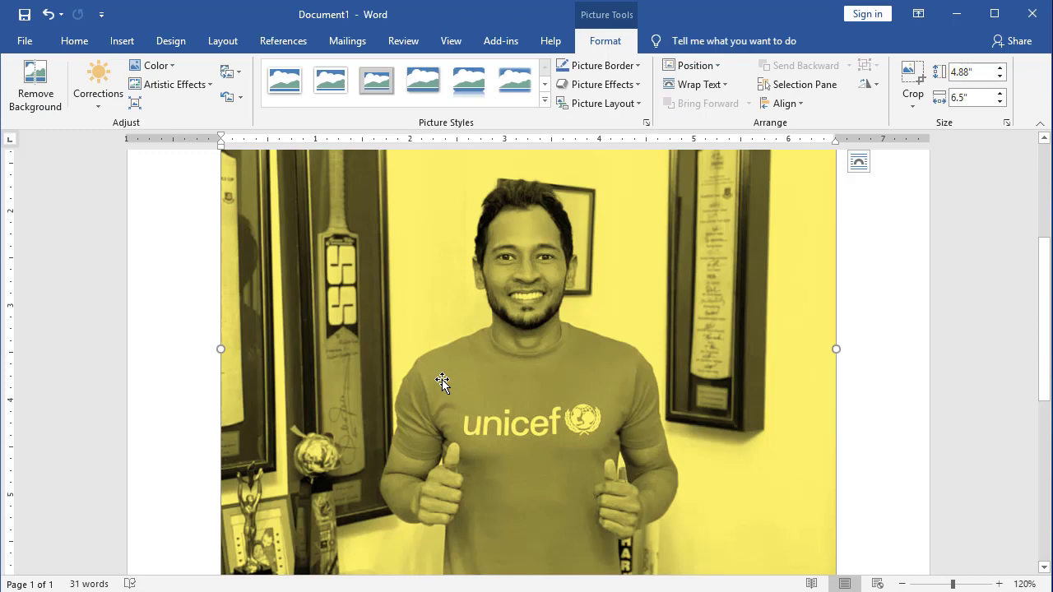
{"action": "left_click", "coordinate": [152, 66]}
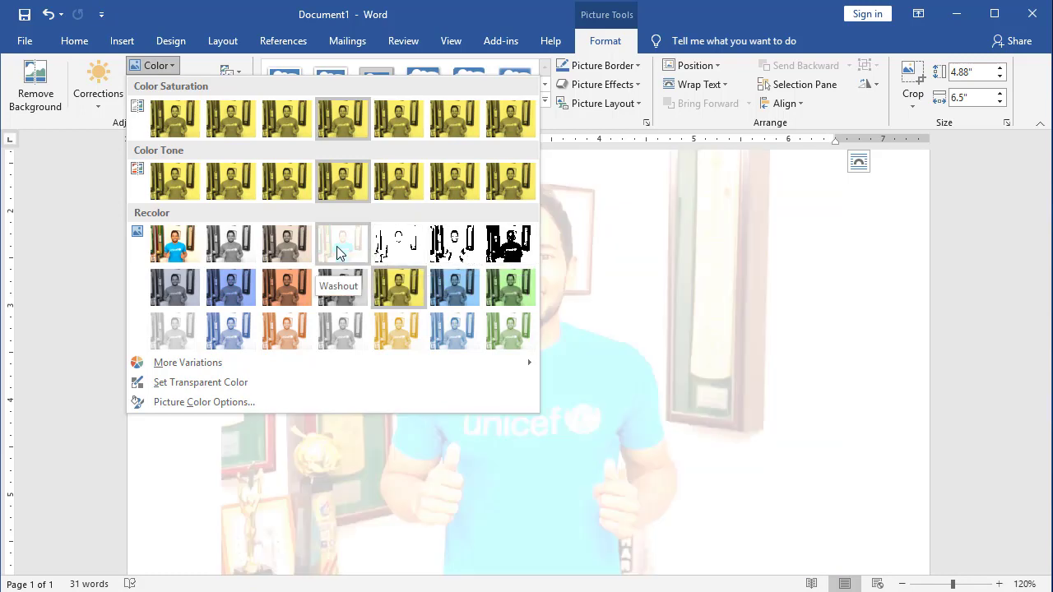
{"action": "left_click", "coordinate": [290, 251]}
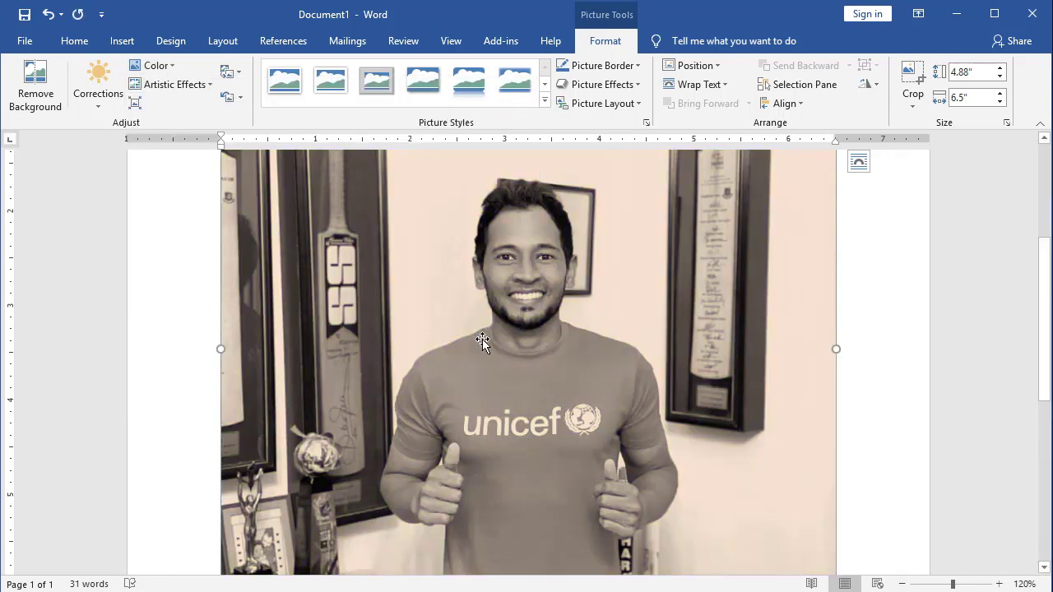
{"action": "key", "text": "ctrl+z"}
{"action": "key", "text": "ctrl+z"}
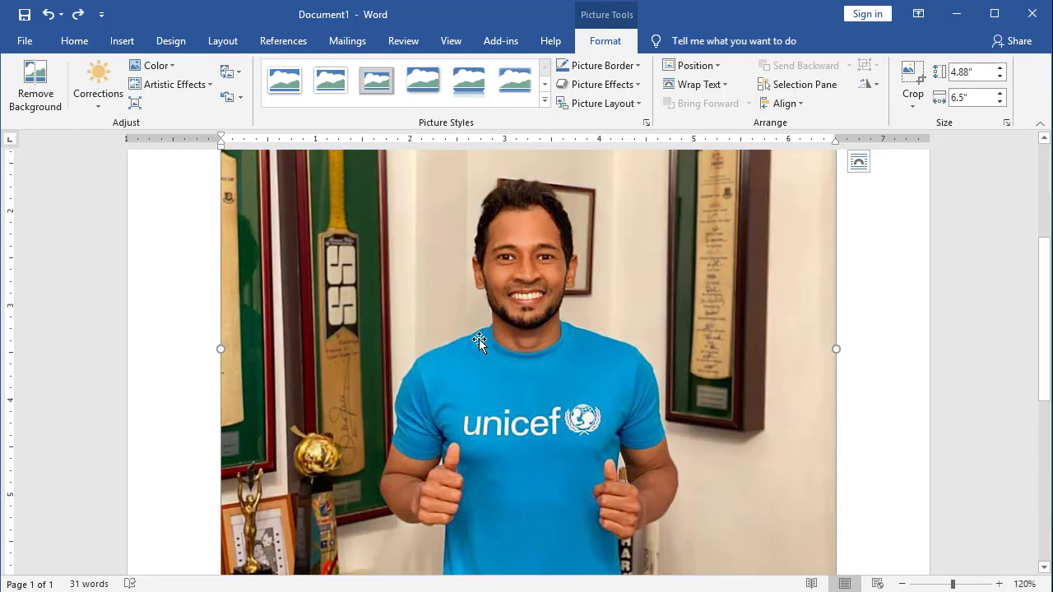
Step: Apply the Glass artistic effect to the photo for a rippled, frosted look
{"action": "left_click", "coordinate": [185, 85]}
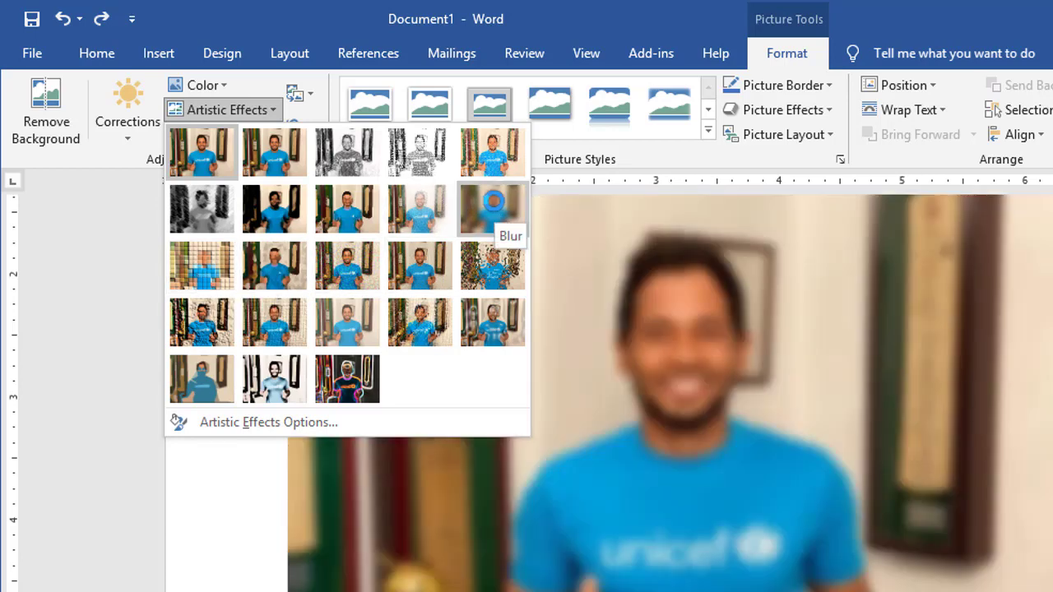
{"action": "left_click", "coordinate": [482, 272]}
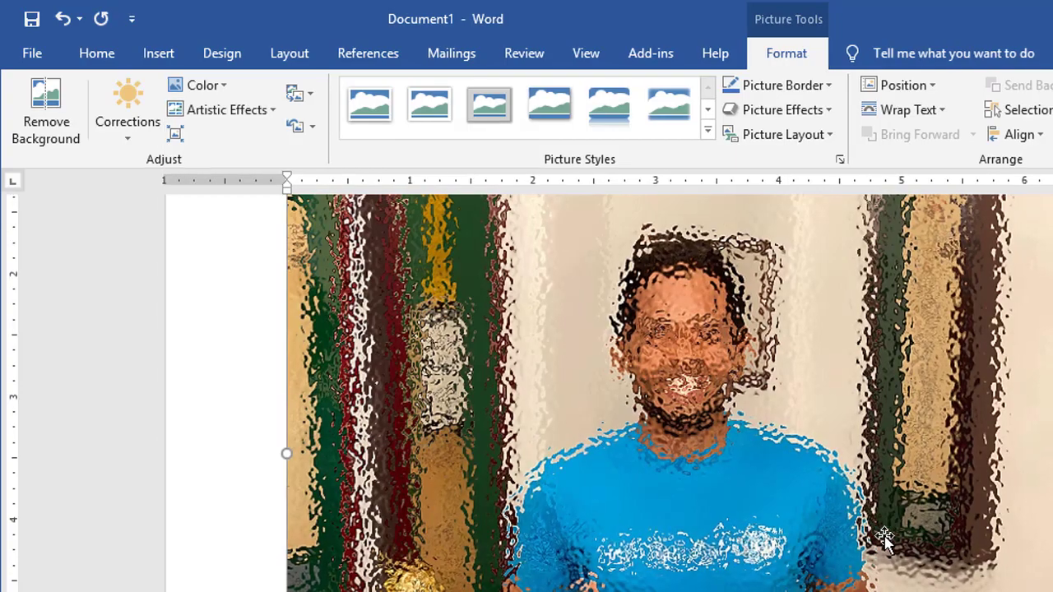